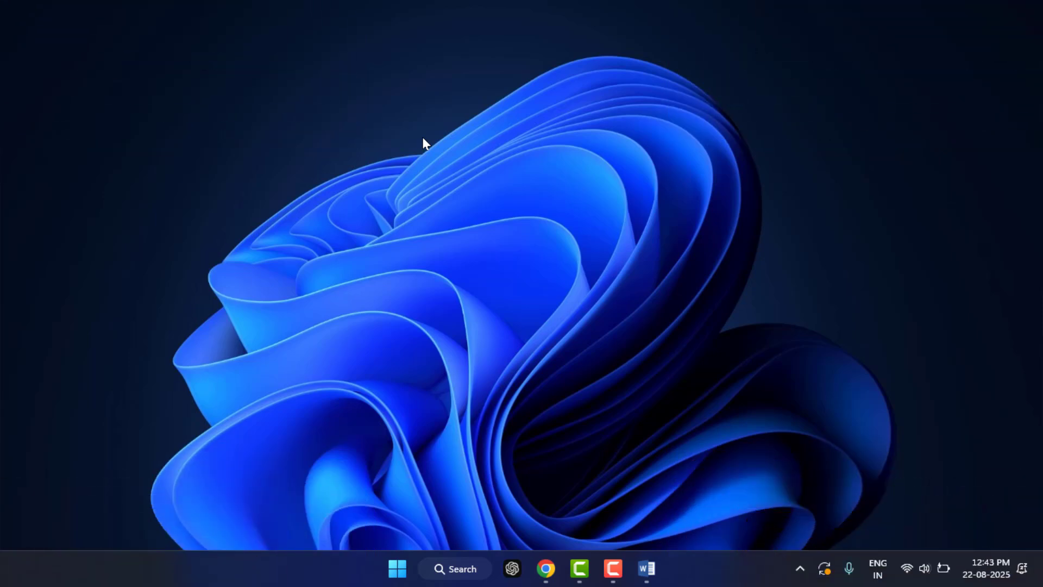
- Open Control Panel via 'cp', review Programs and Features, then close it
key(super)
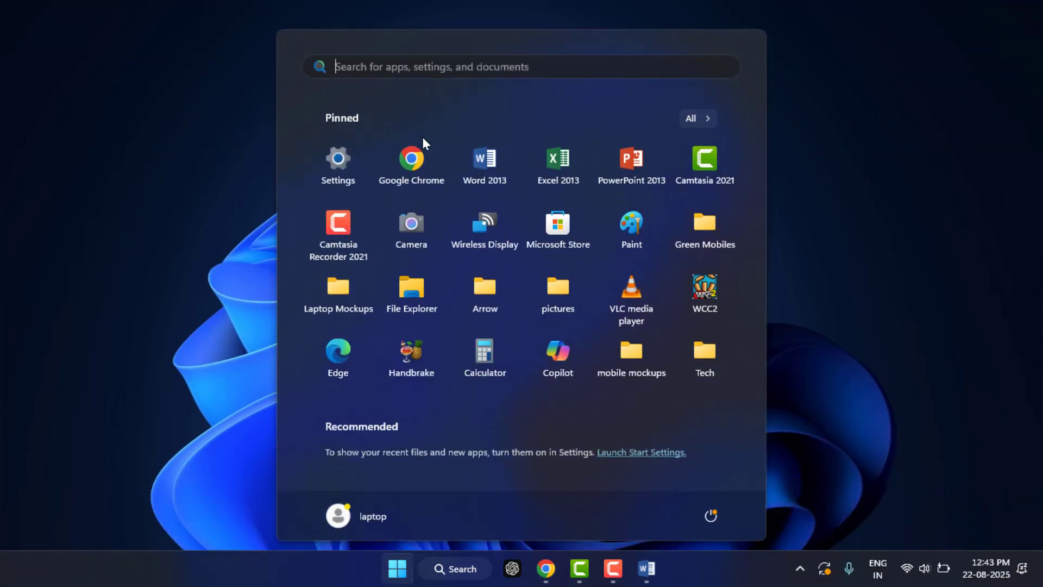
text(cp)
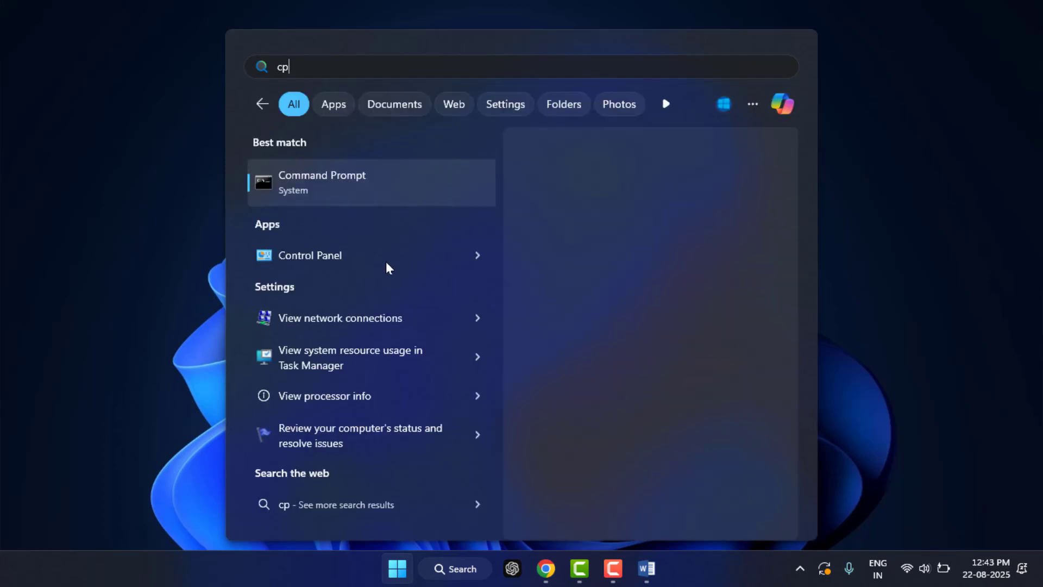
click(376, 246)
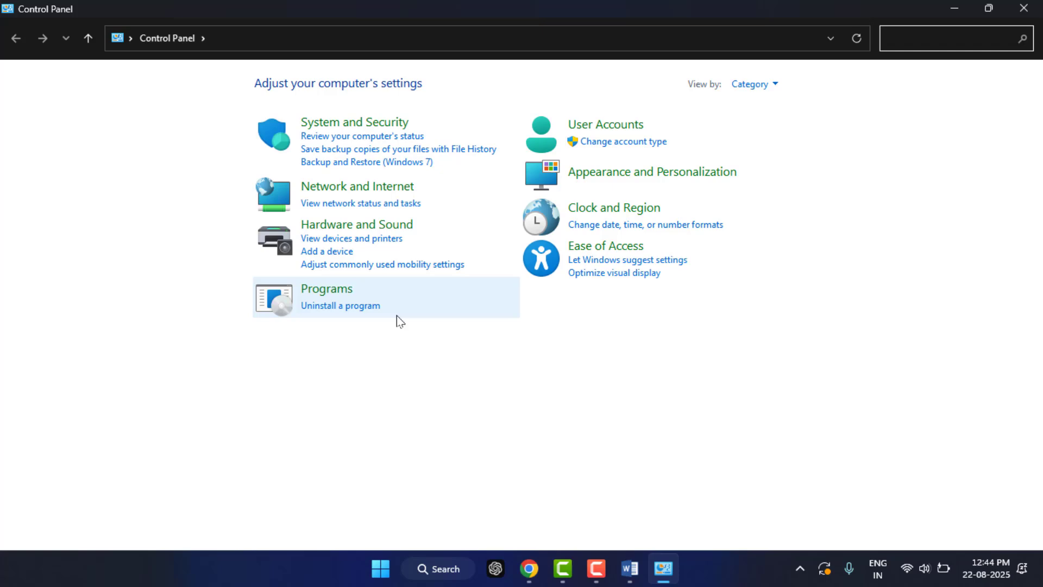
click(340, 306)
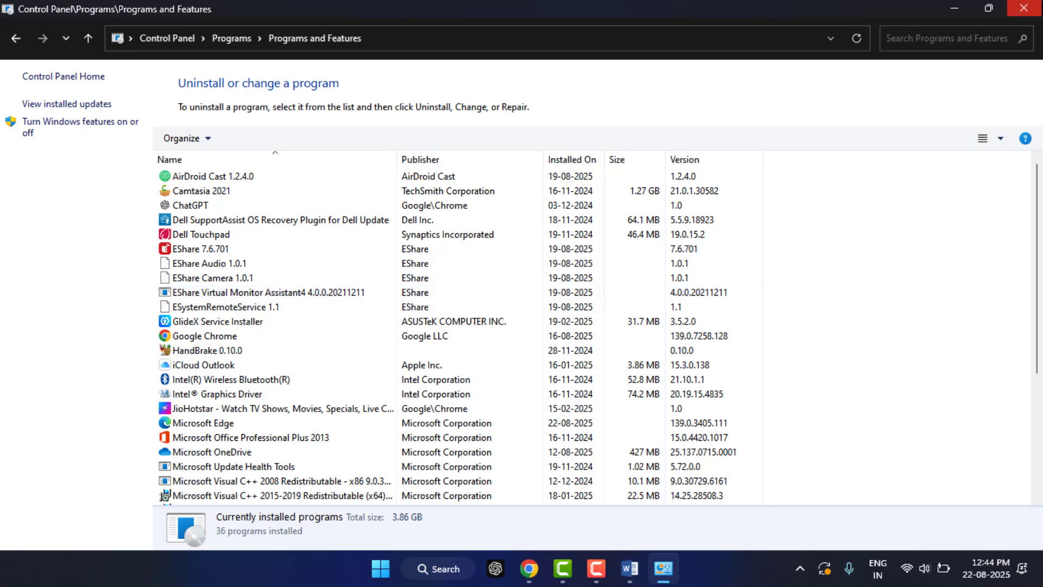
click(1034, 10)
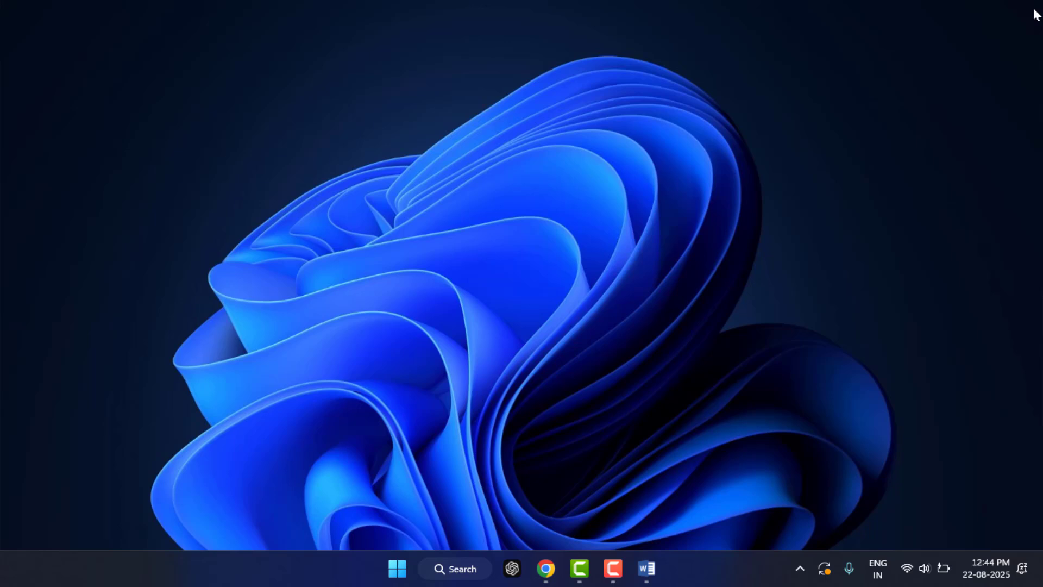
- Open Settings and go to Apps > Installed apps to list all 80 apps
key(super+i)
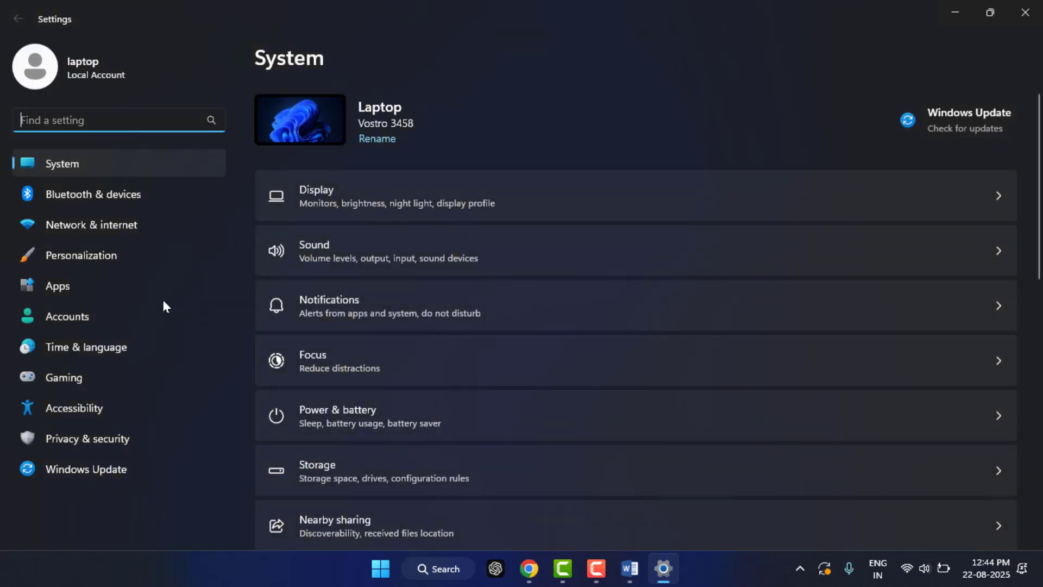
click(113, 293)
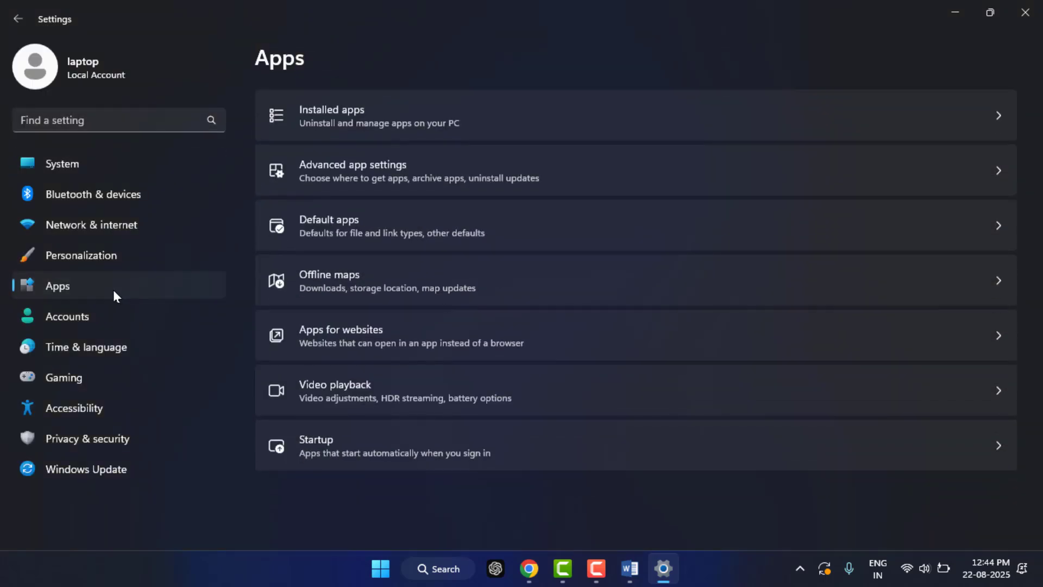
click(380, 114)
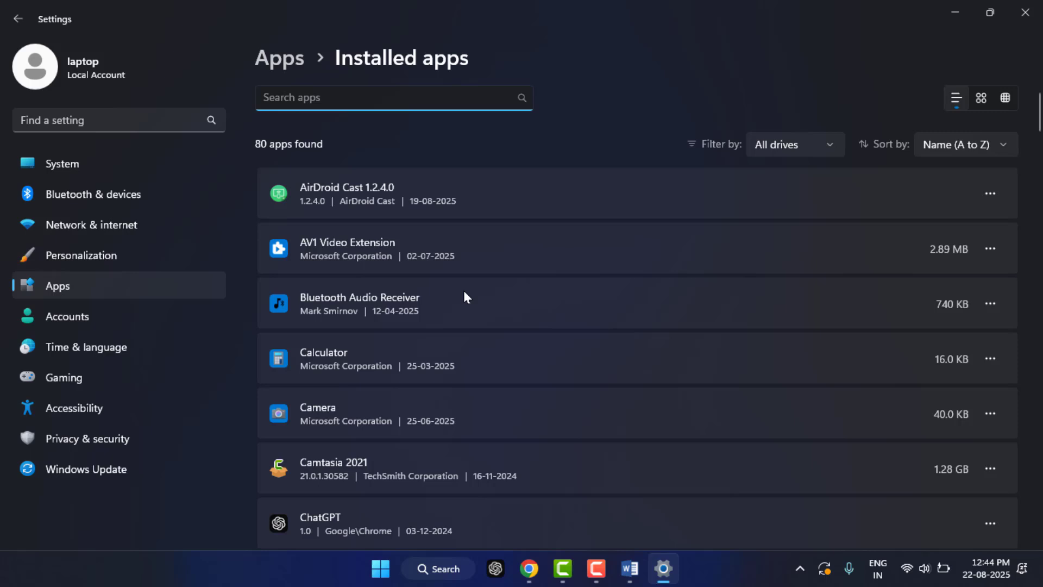
- Uninstall AirDroid Cast 1.2.4.0, confirm removal and close the finished uninstaller
click(997, 194)
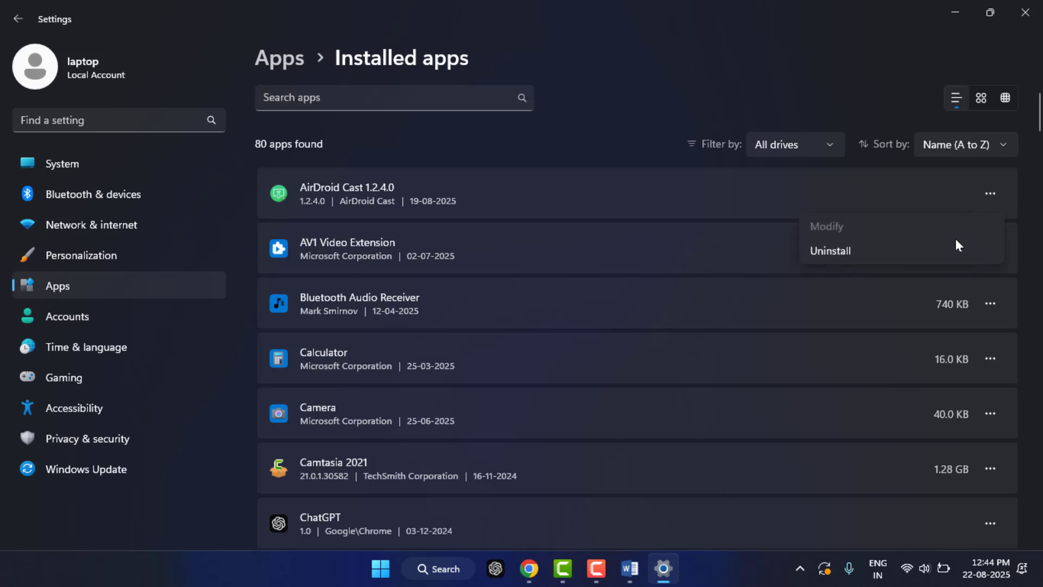
click(890, 256)
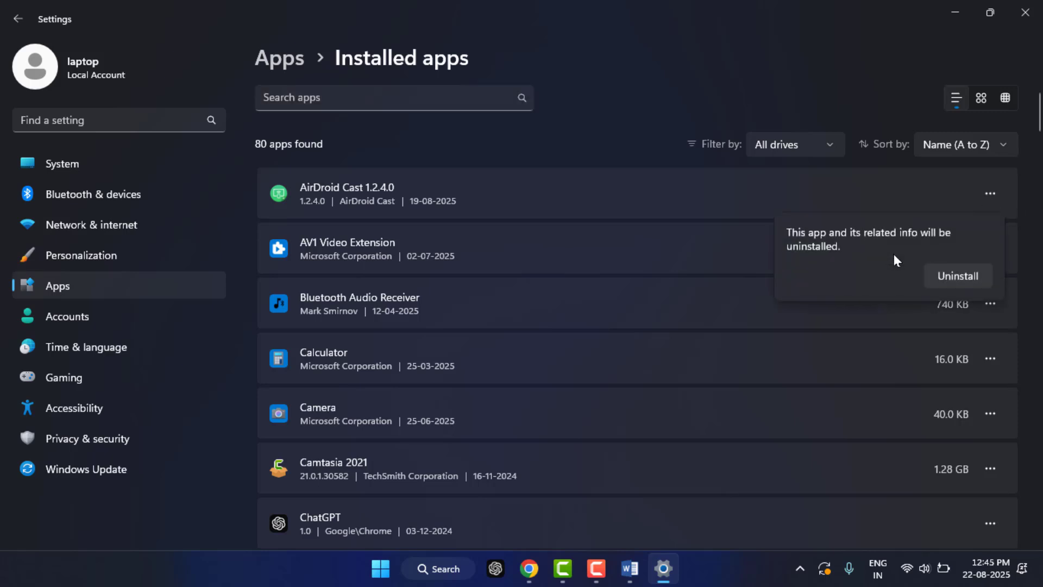
click(963, 279)
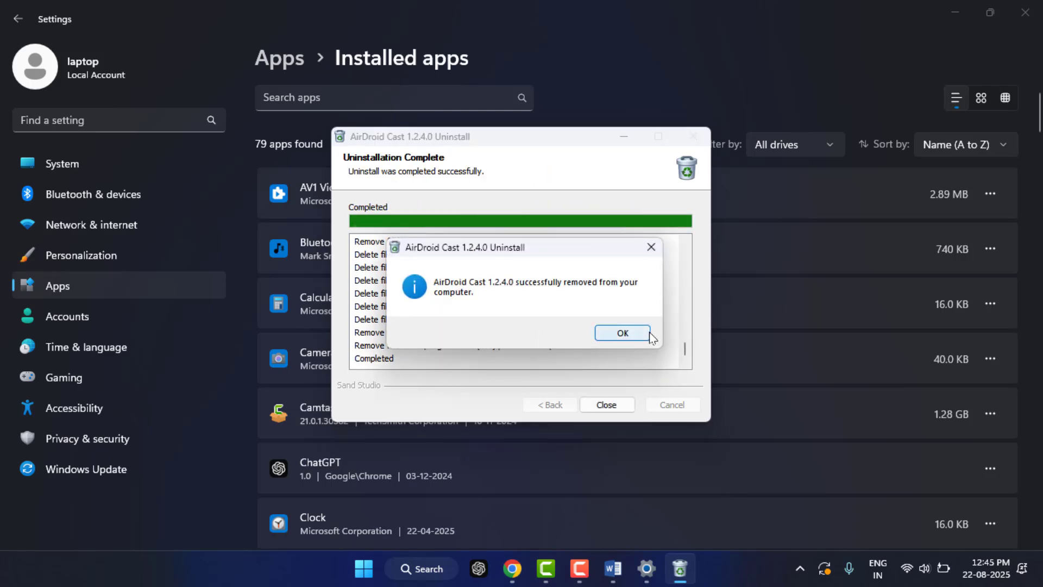
click(623, 333)
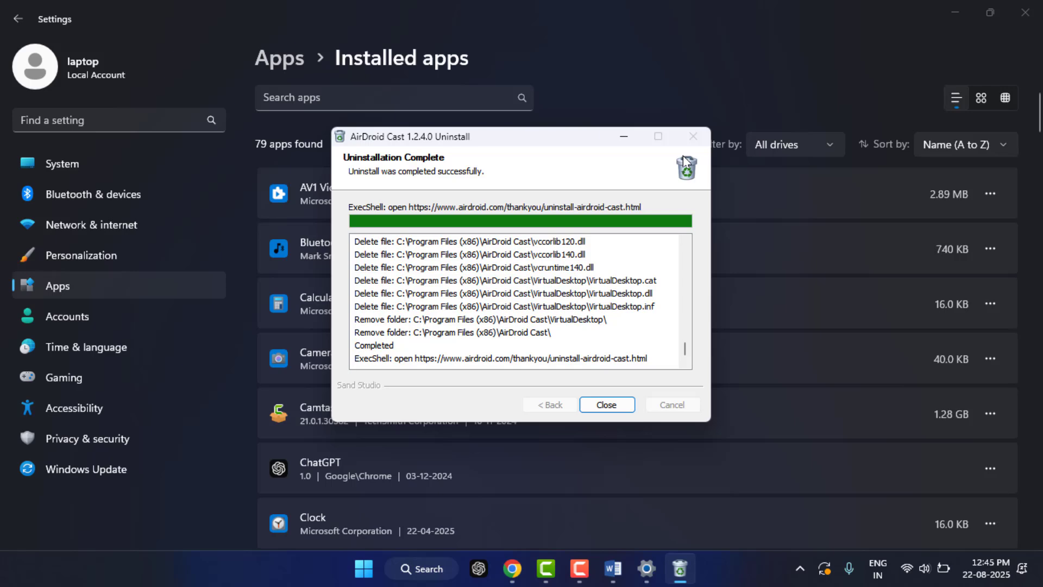
click(606, 405)
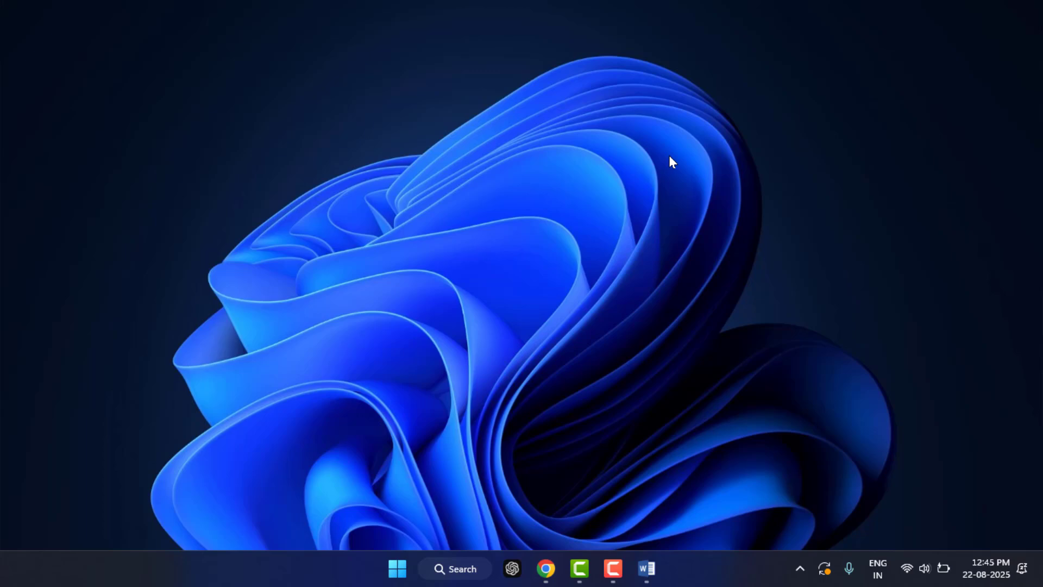
key(super)
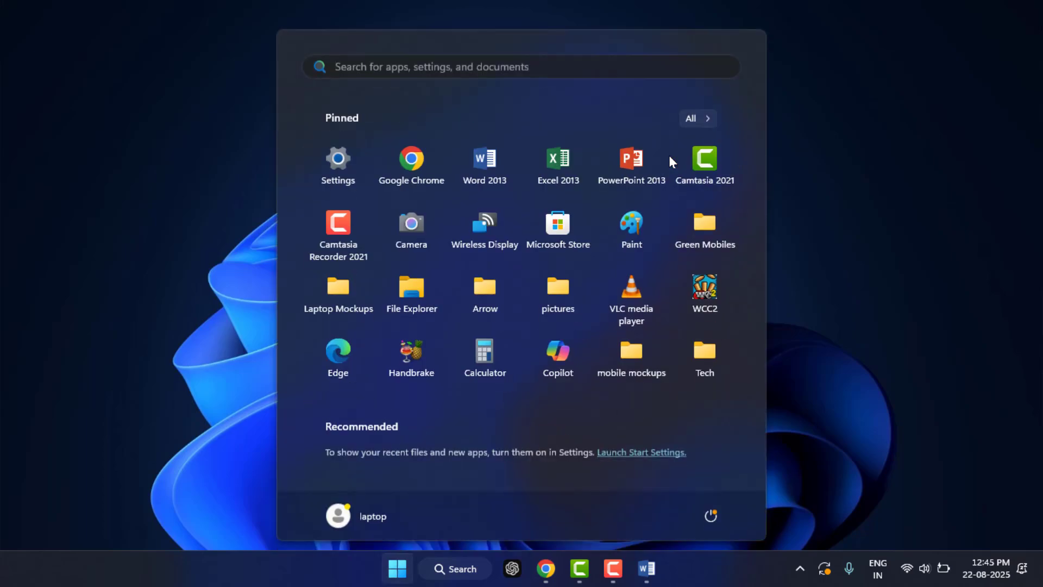
text(e)
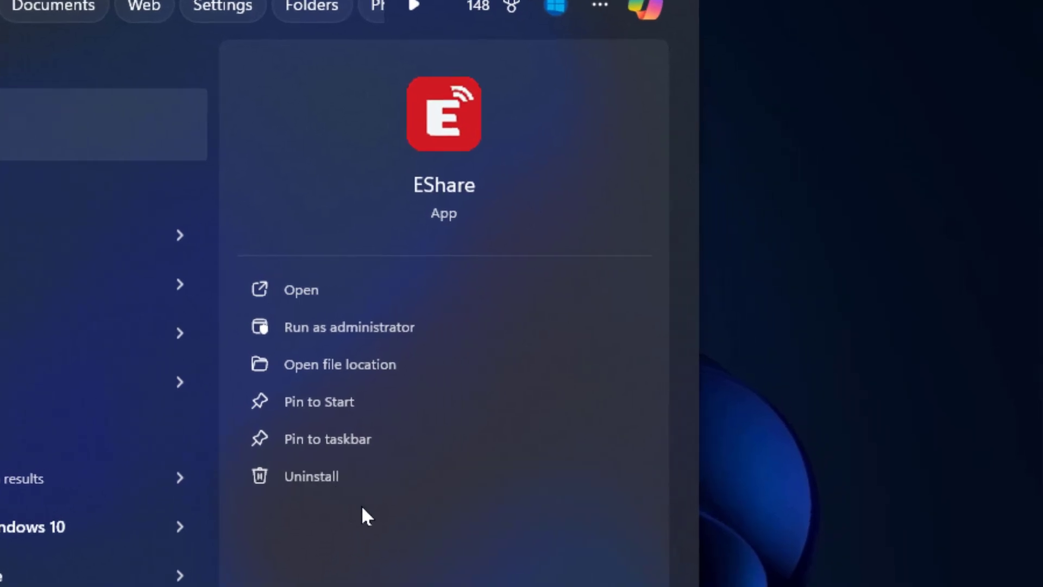
click(341, 482)
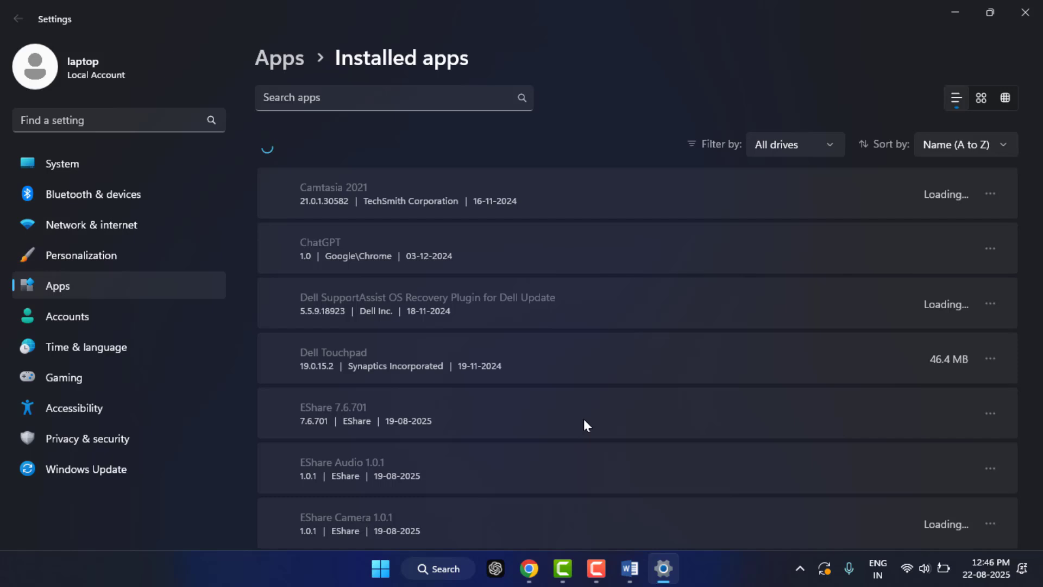
key(alt+F4)
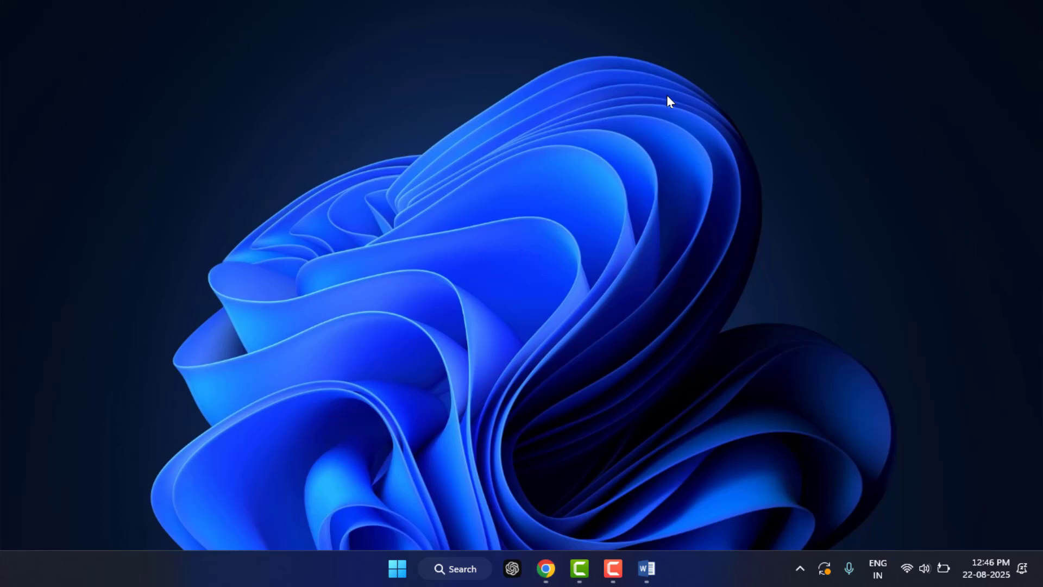
key(super)
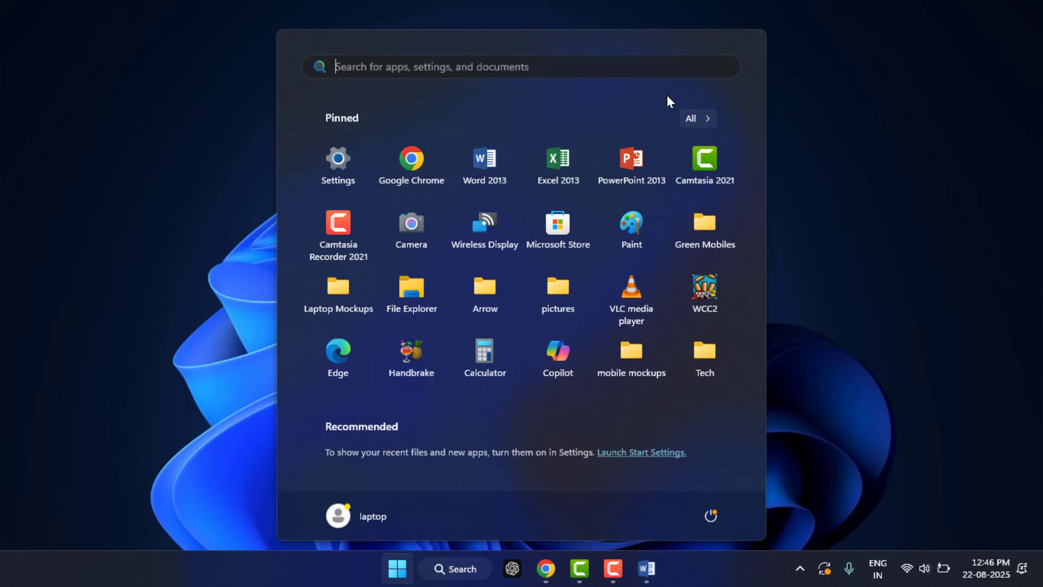
text(power)
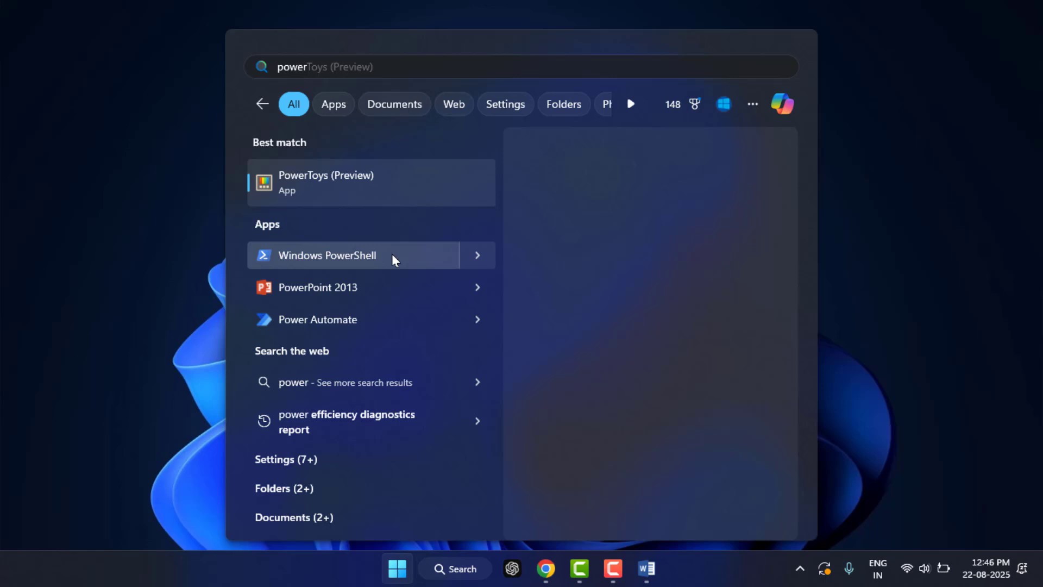
right_click(384, 254)
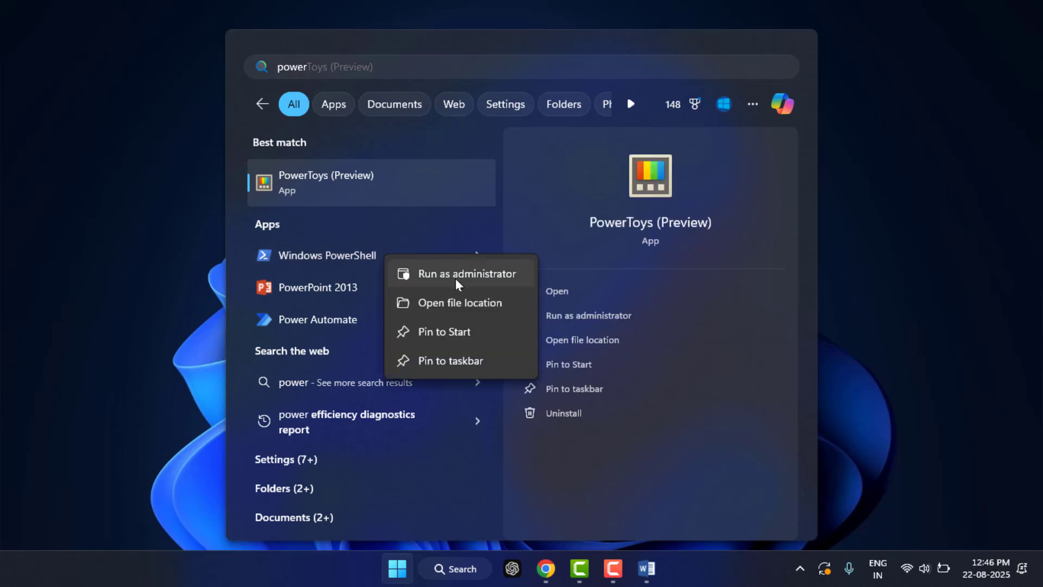
key(Escape)
key(Escape)
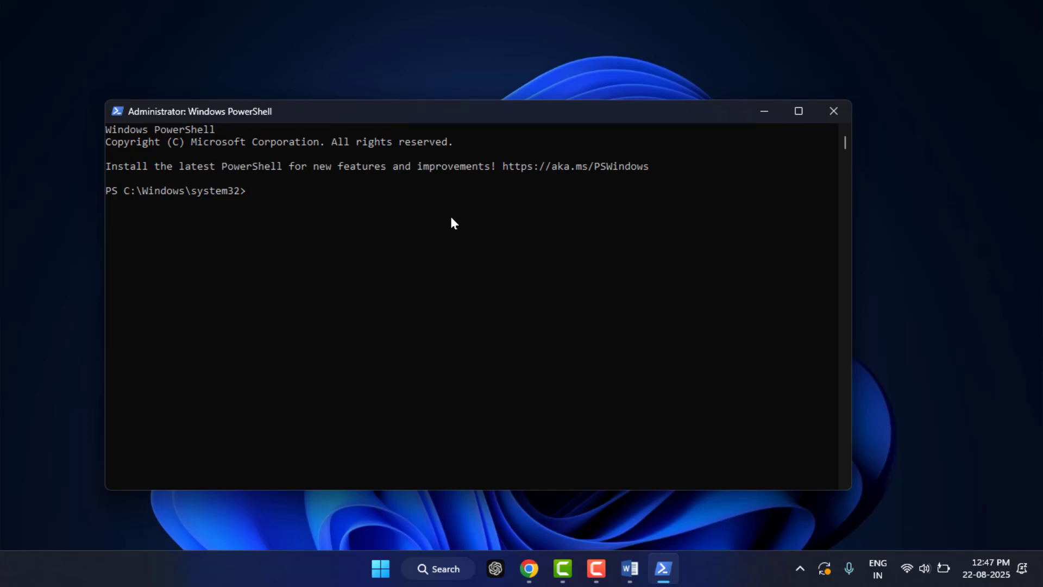
click(798, 111)
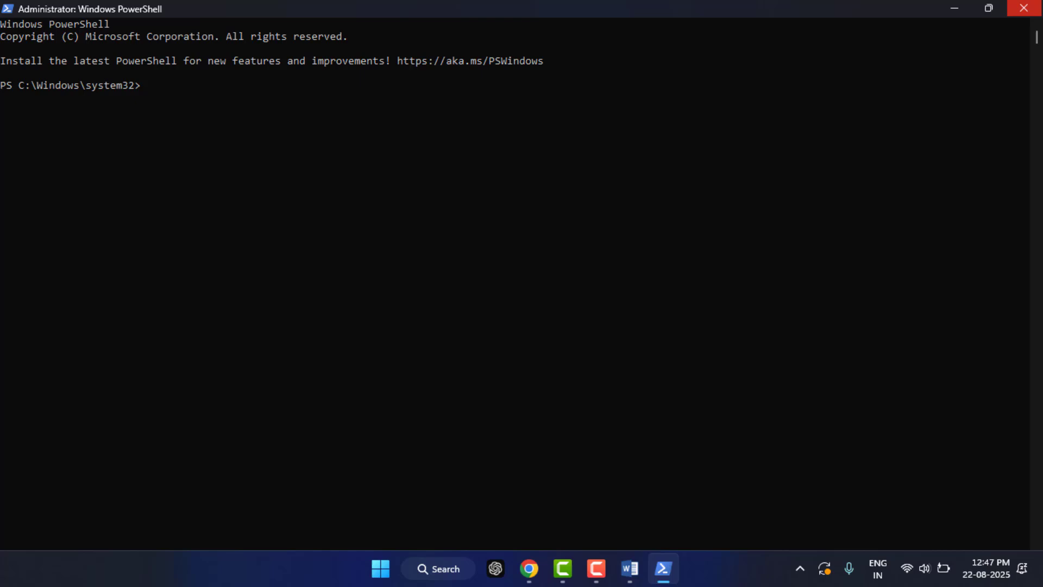
click(1023, 7)
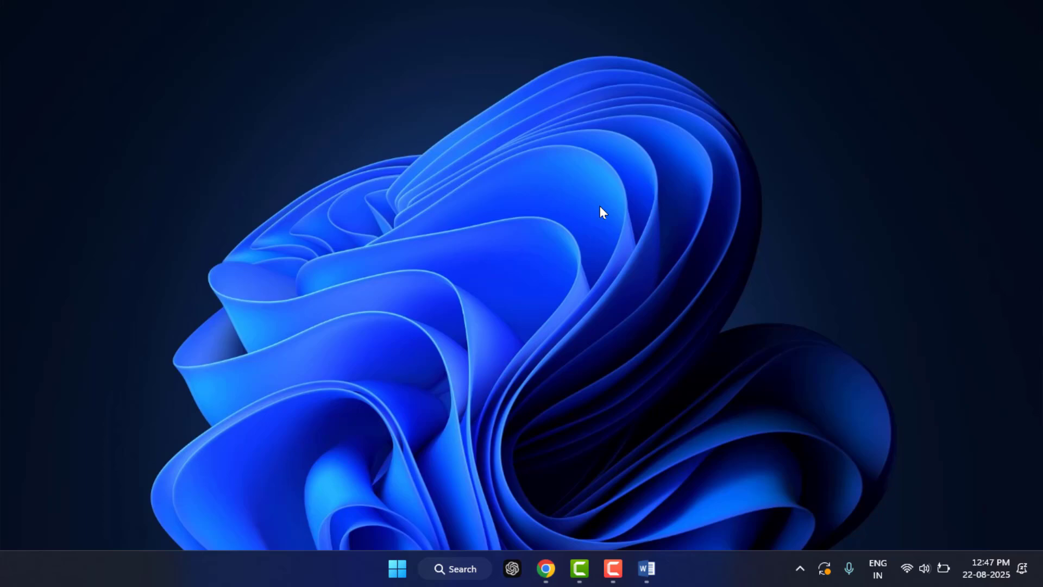
- Find EShare via 'esh', open its file location, and select its Website and Uninstall shortcuts
key(super)
text(e)
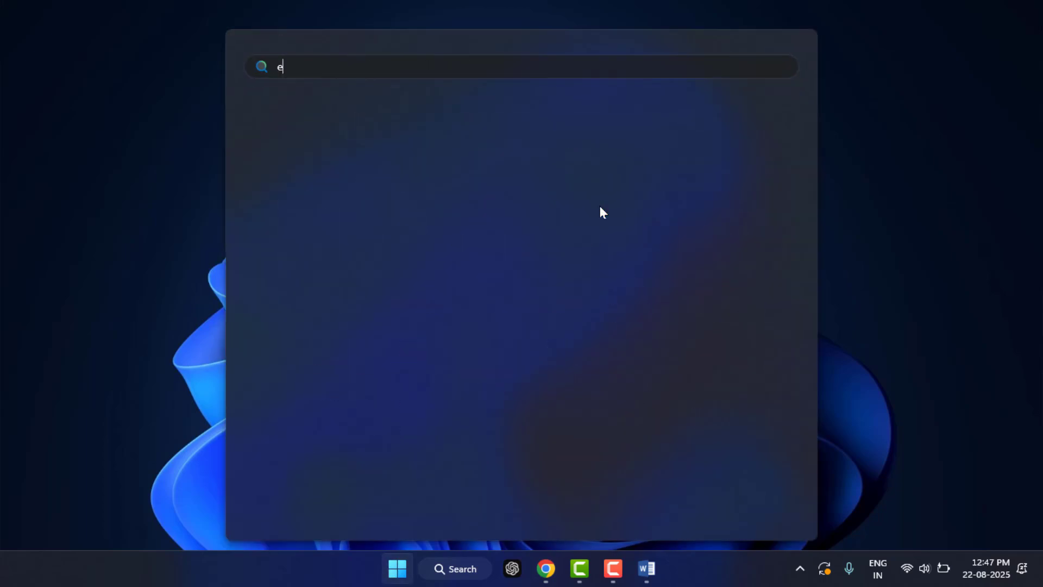
text(sh)
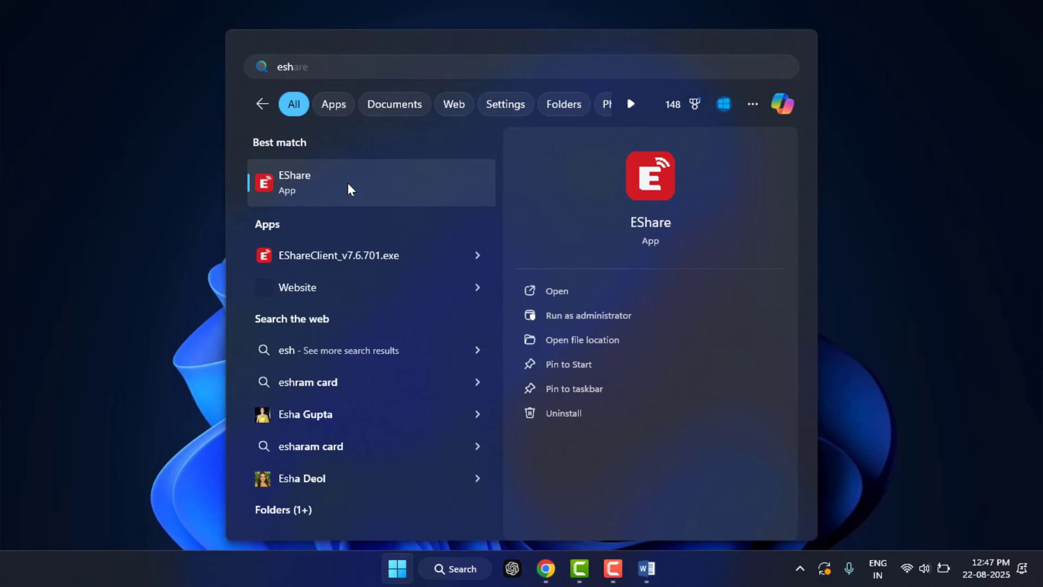
right_click(348, 187)
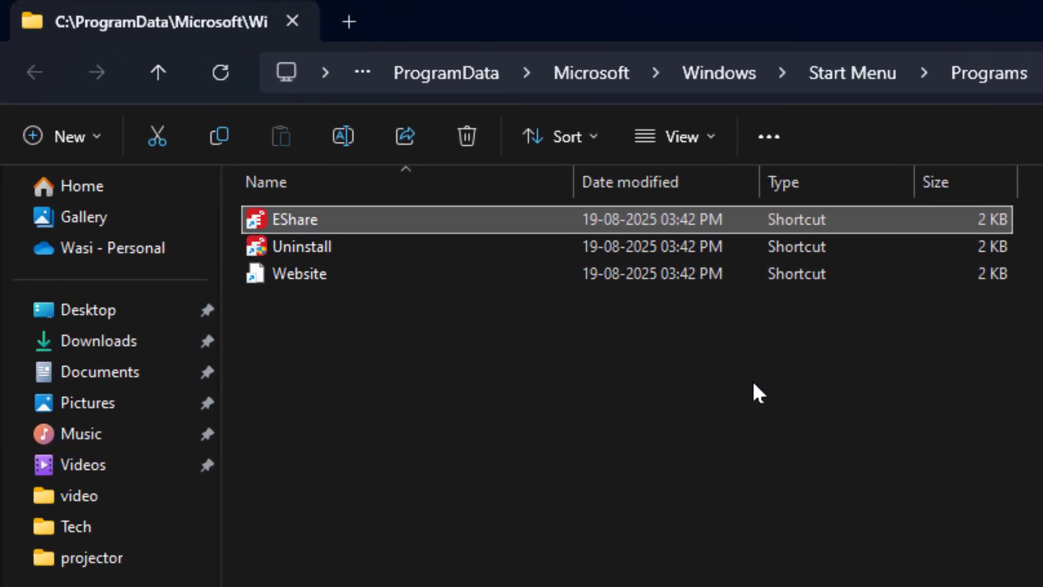
click(368, 269)
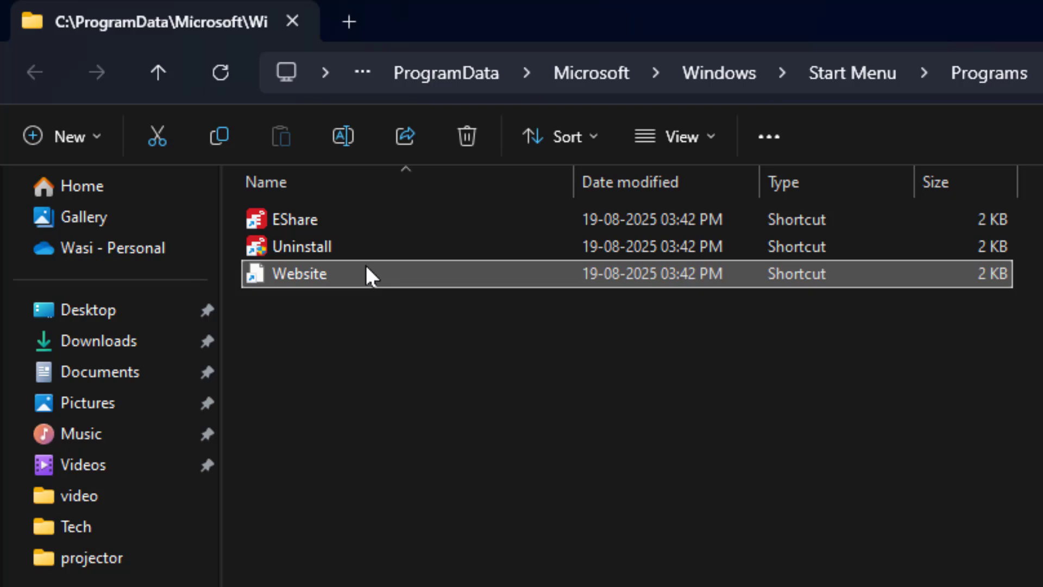
click(363, 246)
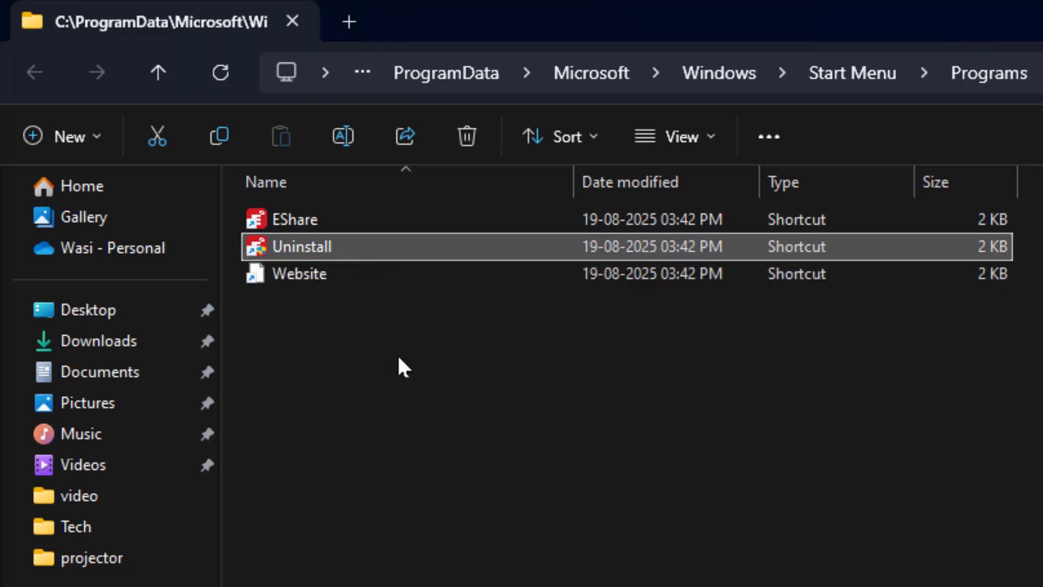